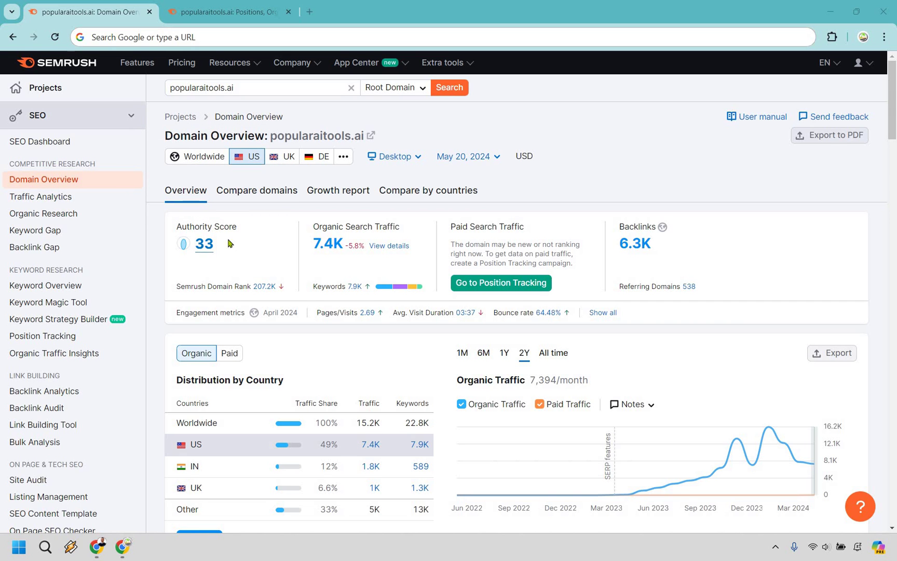
Step: Open Backlink Analytics for popularaitools.ai via its Authority Score of 33
left_click(208, 244)
scroll(260, 267, "down", 1)
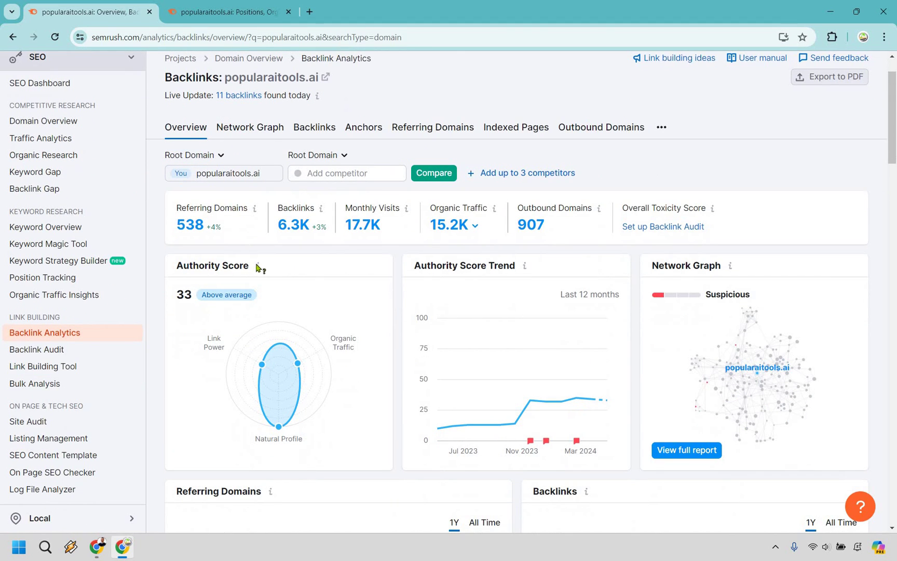
mouse_move(242, 296)
Step: Show the full Backlinks list filtered to active follow links, leaving 2,653
left_click(312, 133)
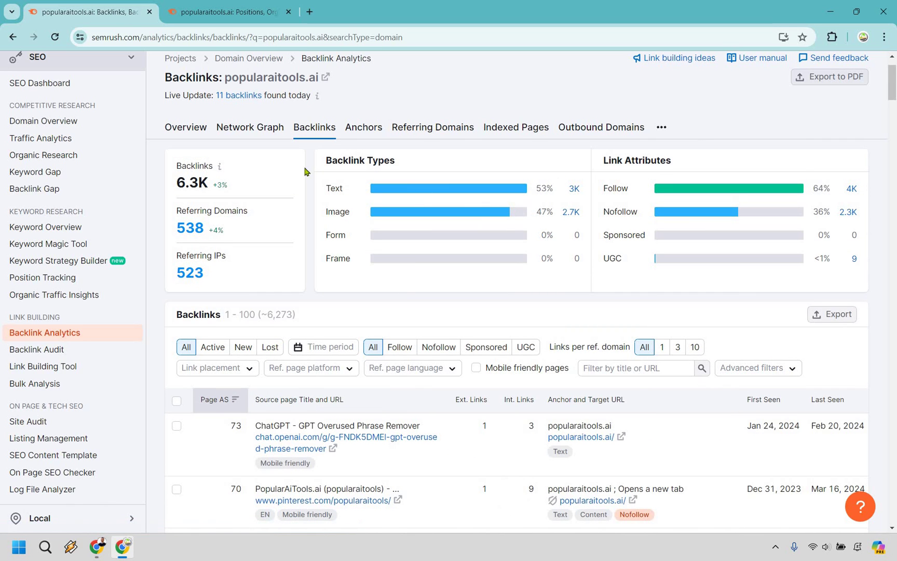
scroll(210, 285, "down", 1)
left_click(212, 288)
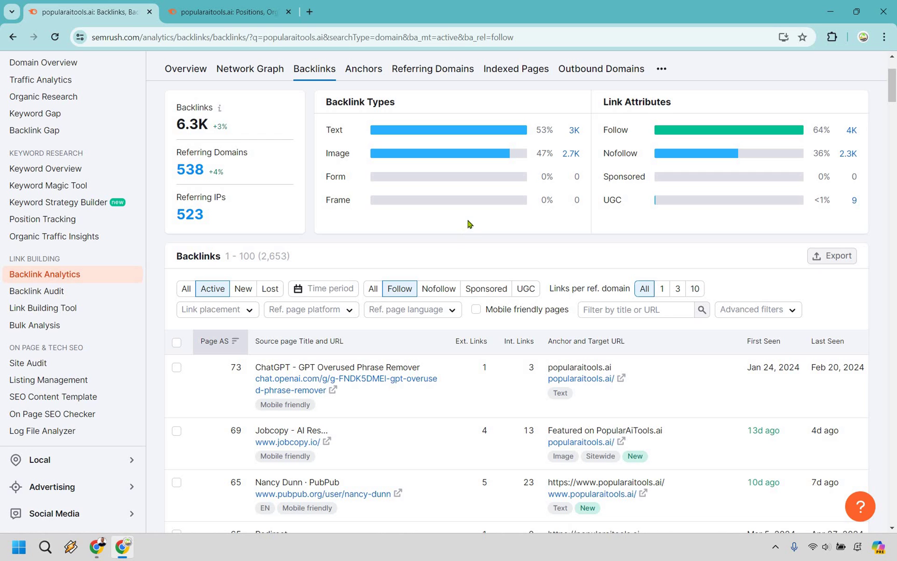
scroll(386, 269, "down", 3)
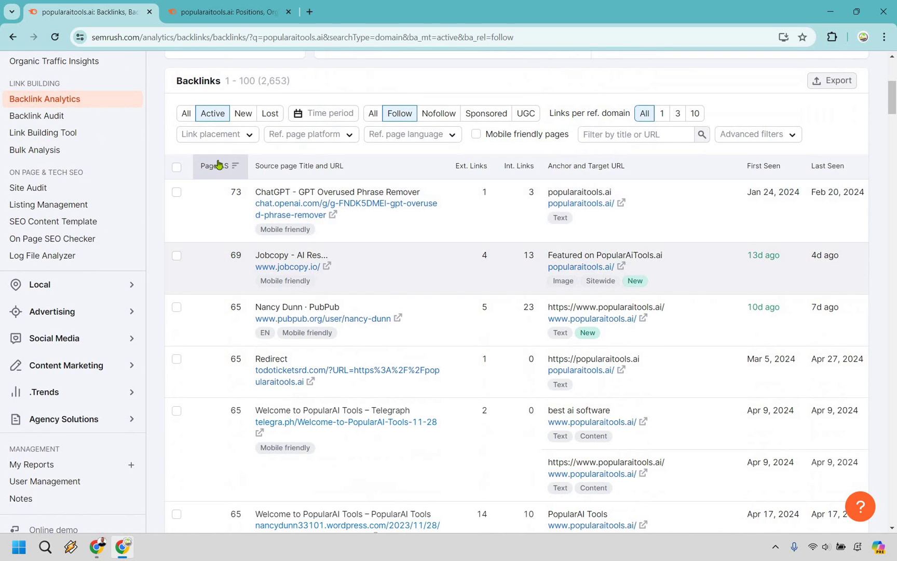
mouse_move(223, 169)
scroll(470, 243, "down", 2)
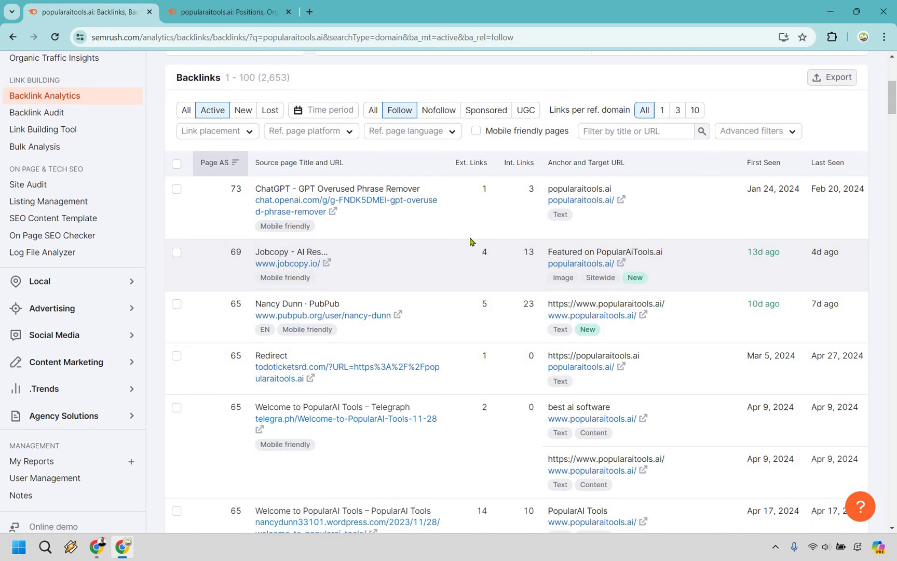
scroll(470, 243, "down", 5)
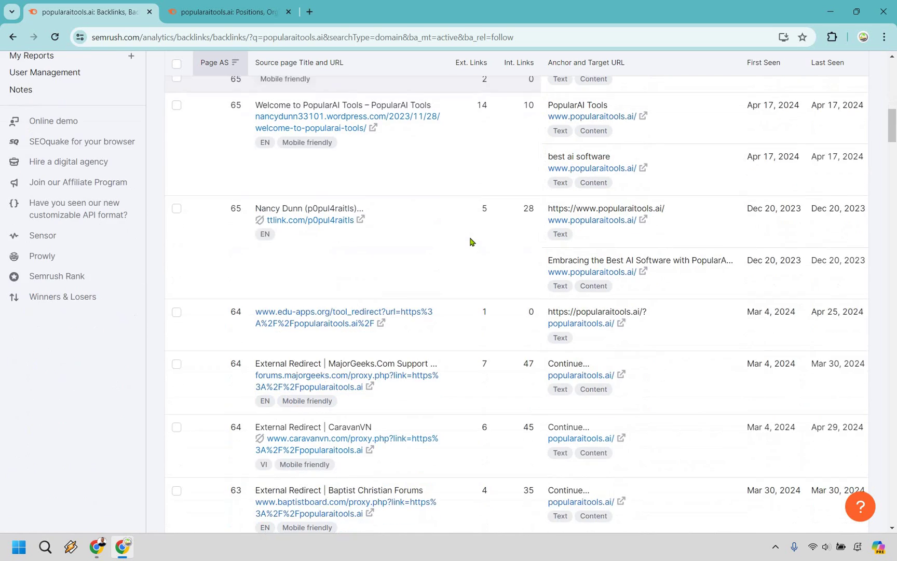
scroll(470, 242, "down", 1)
scroll(472, 265, "up", 7)
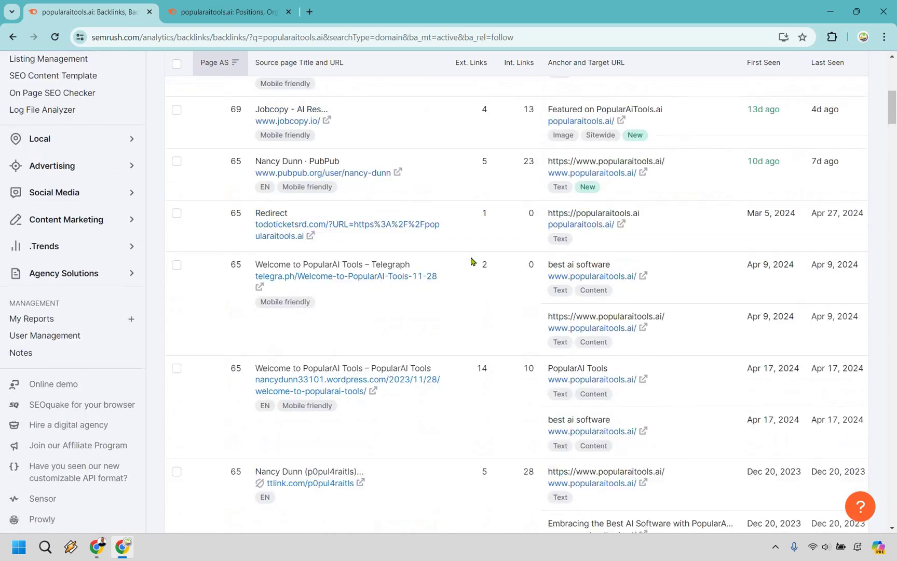
scroll(471, 273, "up", 2)
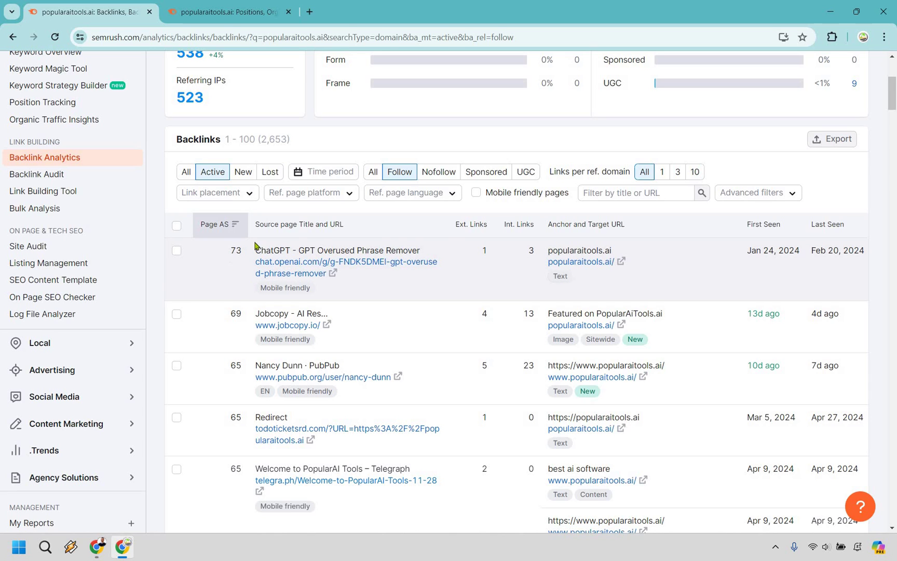
Step: Visit the top backlink's GPT Overused Phrase Remover page and review the builder's Website/X links
left_click(334, 275)
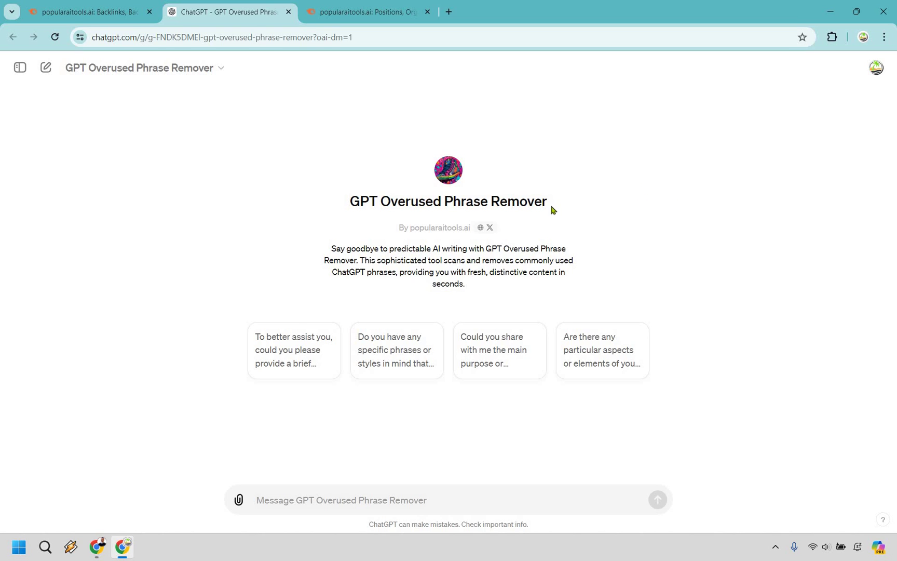
left_click(485, 228)
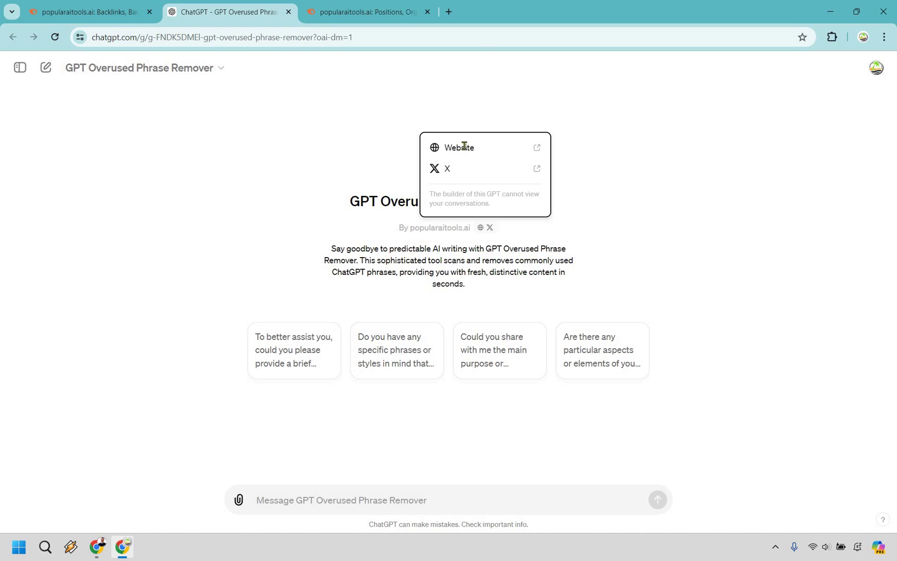
left_click(790, 190)
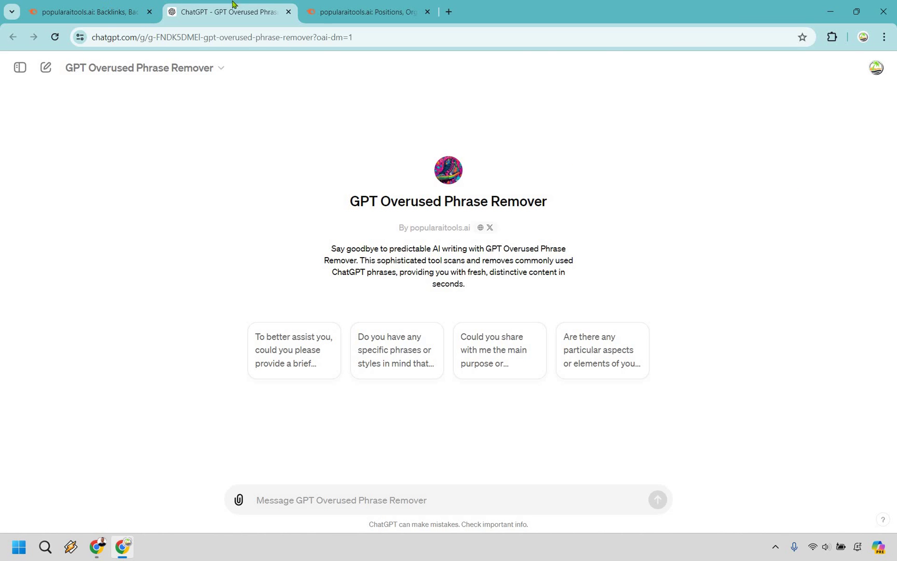
left_click(288, 11)
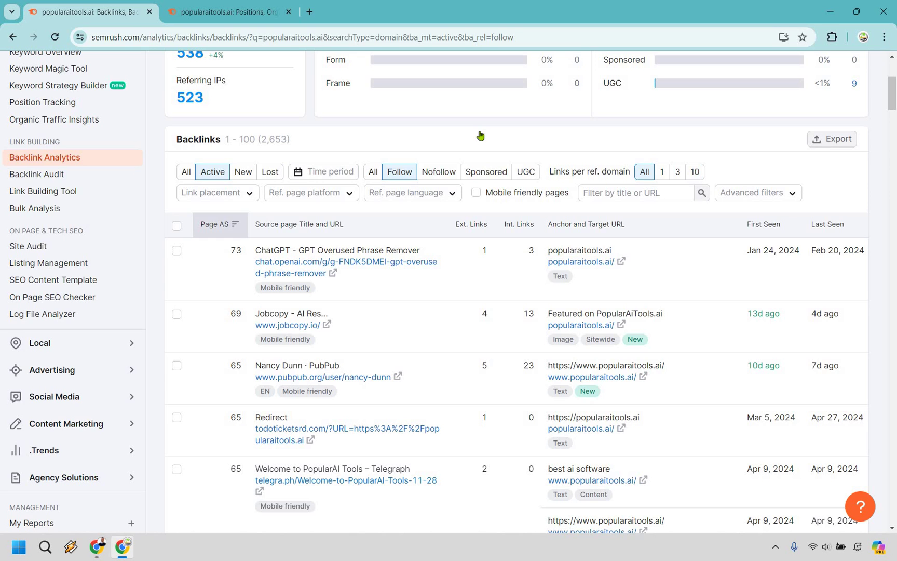
scroll(480, 136, "down", 1)
scroll(474, 148, "down", 1)
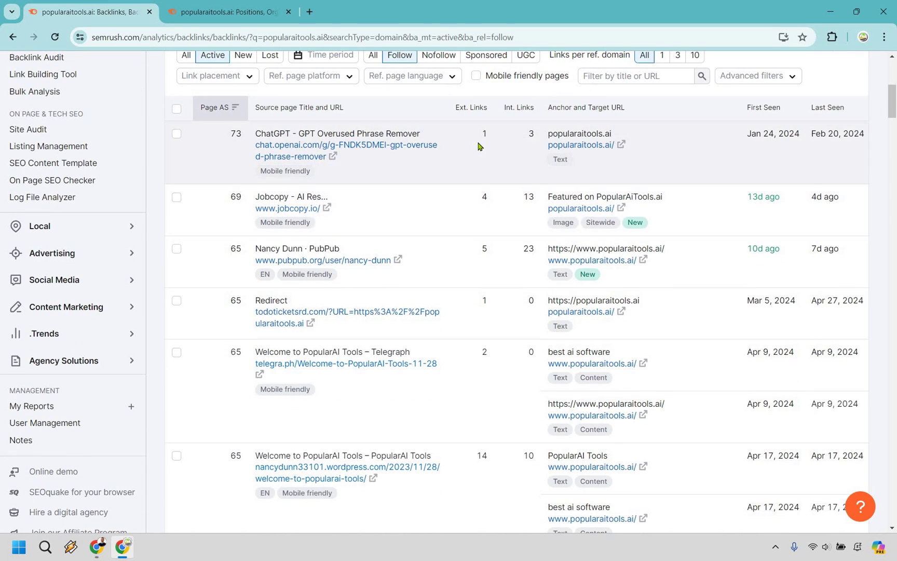
scroll(479, 146, "down", 2)
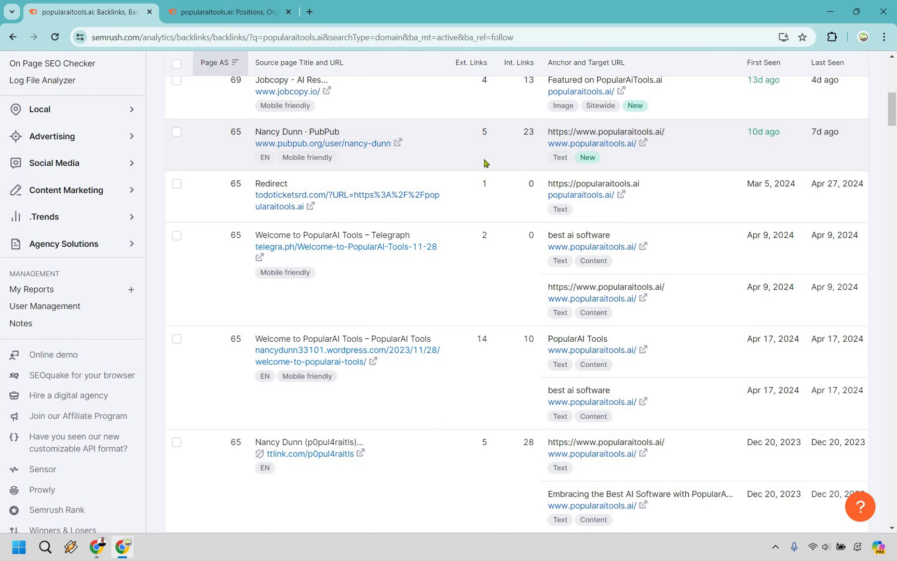
scroll(484, 163, "down", 2)
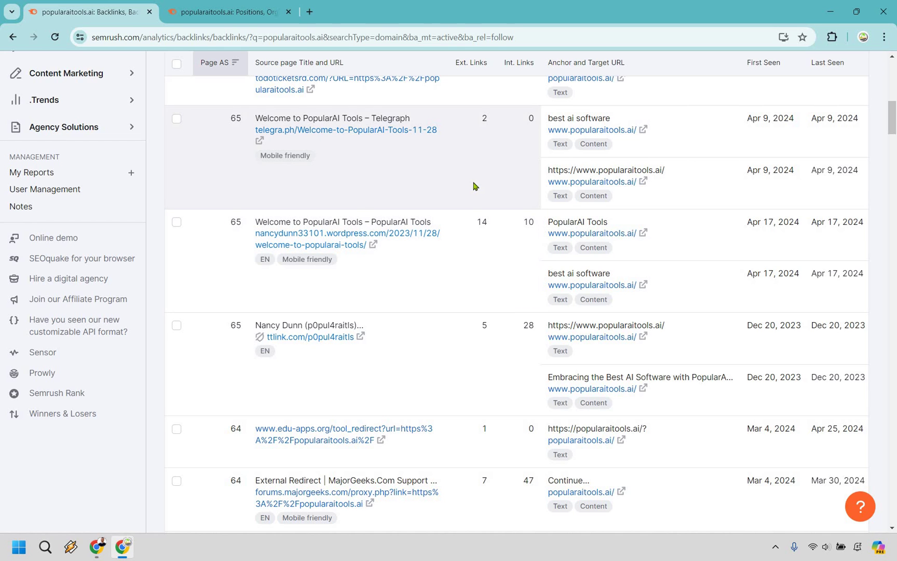
scroll(459, 161, "down", 1)
scroll(451, 193, "down", 2)
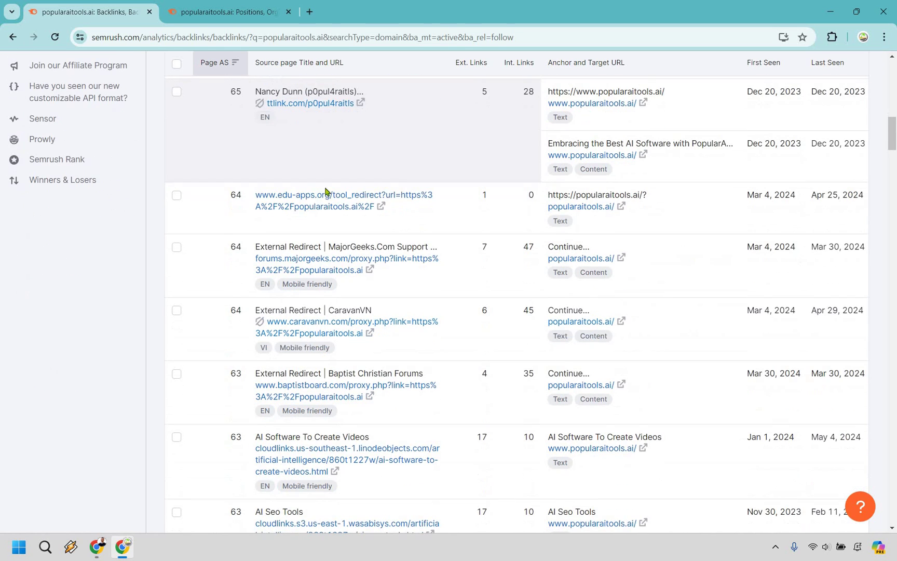
scroll(381, 211, "down", 1)
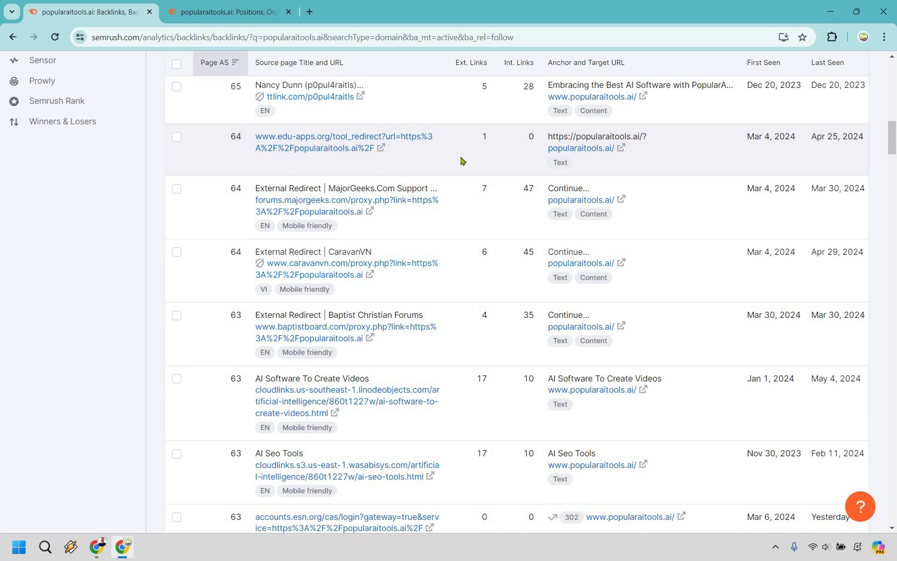
scroll(349, 232, "down", 2)
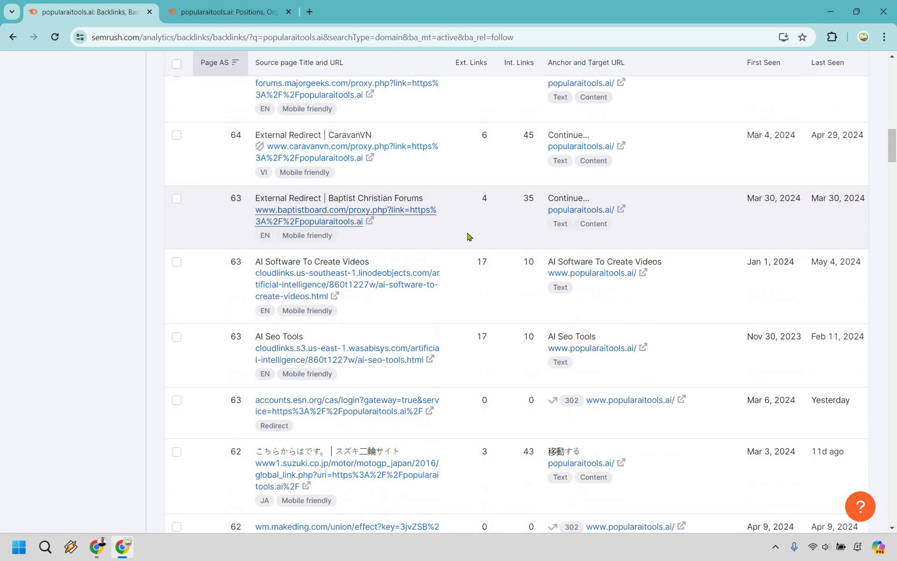
scroll(244, 229, "down", 1)
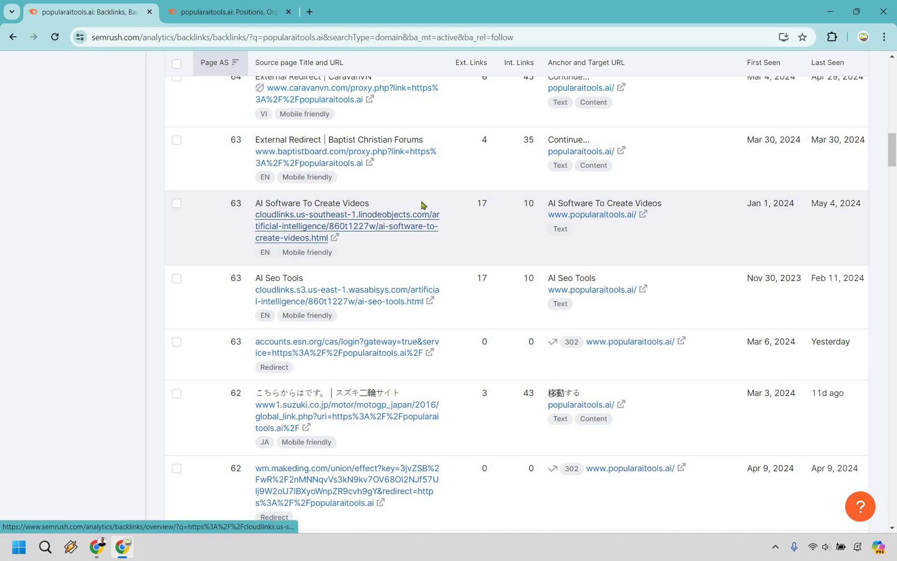
scroll(342, 153, "down", 1)
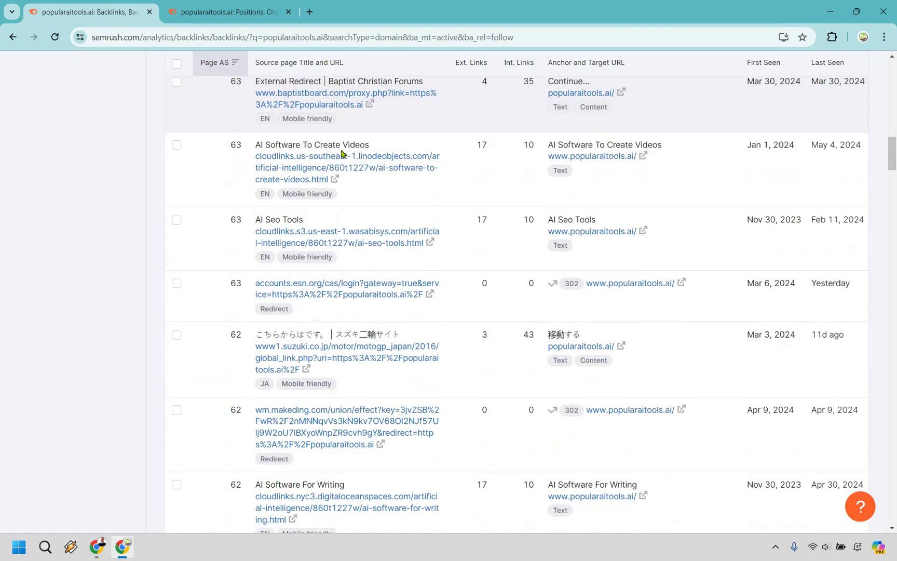
scroll(467, 172, "down", 2)
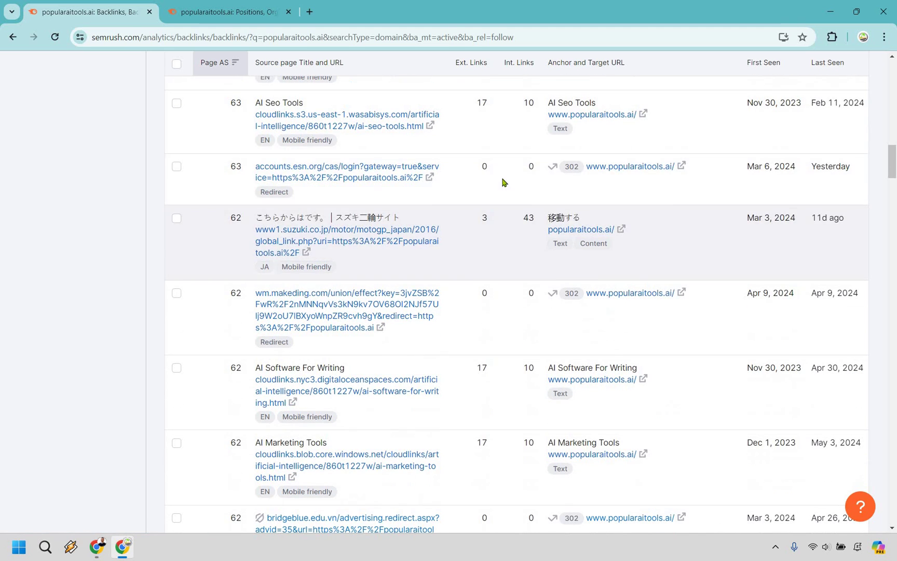
scroll(442, 320, "down", 2)
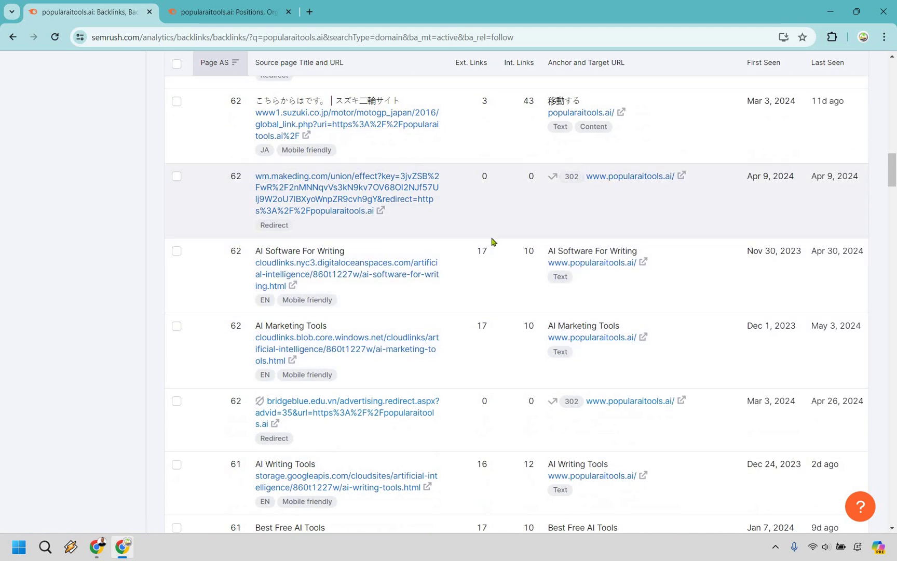
scroll(490, 237, "down", 3)
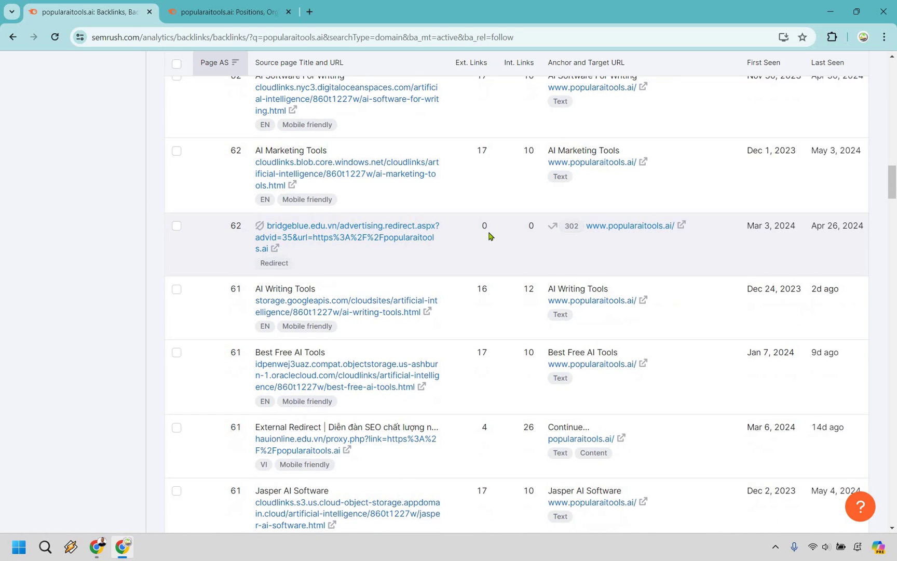
scroll(489, 236, "down", 2)
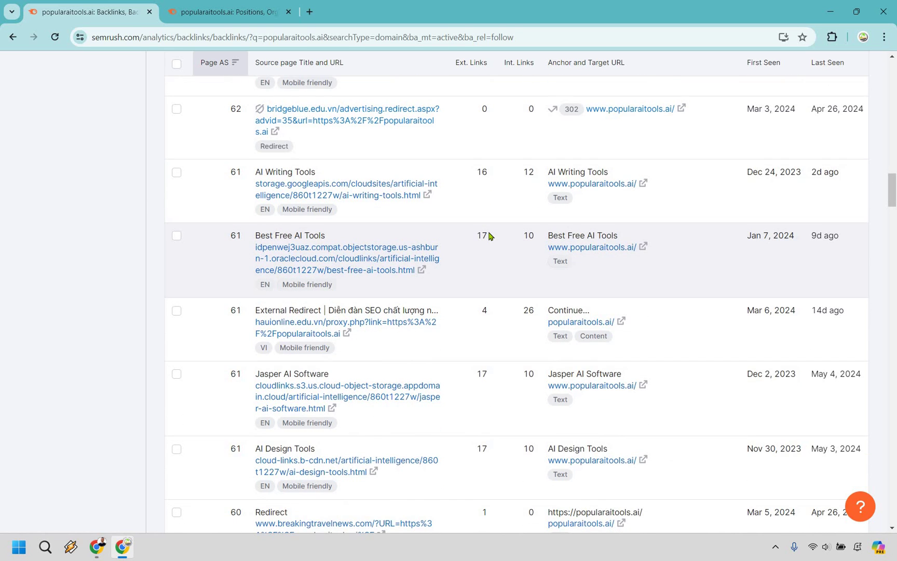
scroll(489, 236, "down", 2)
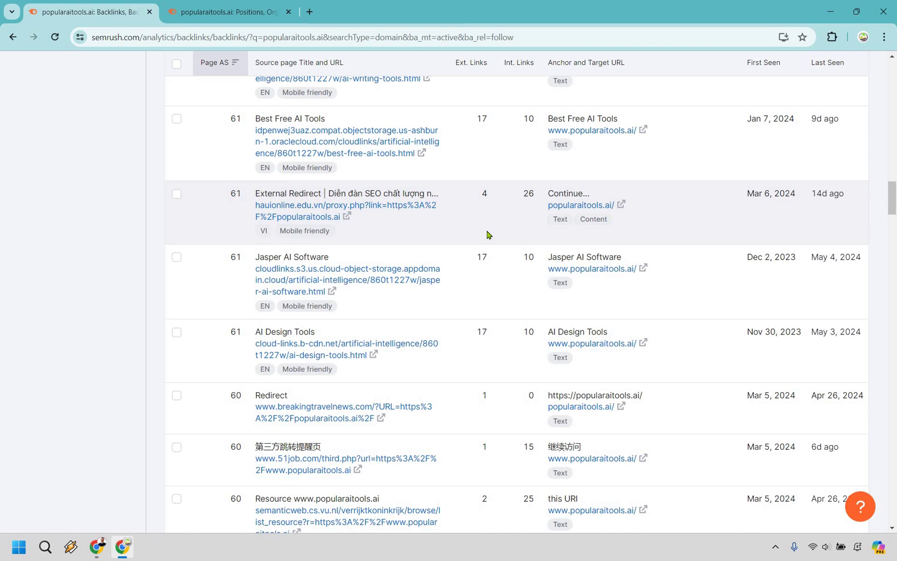
scroll(489, 235, "down", 4)
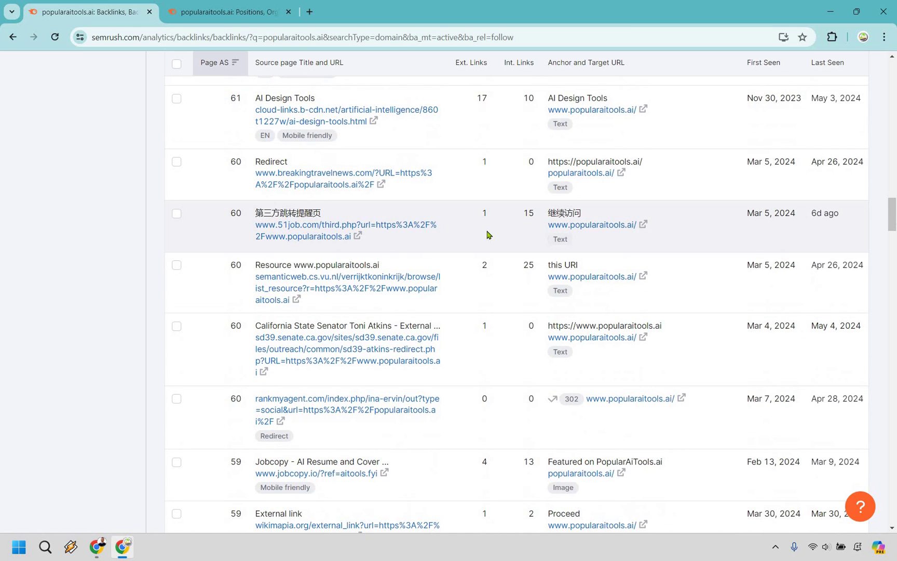
scroll(488, 234, "down", 3)
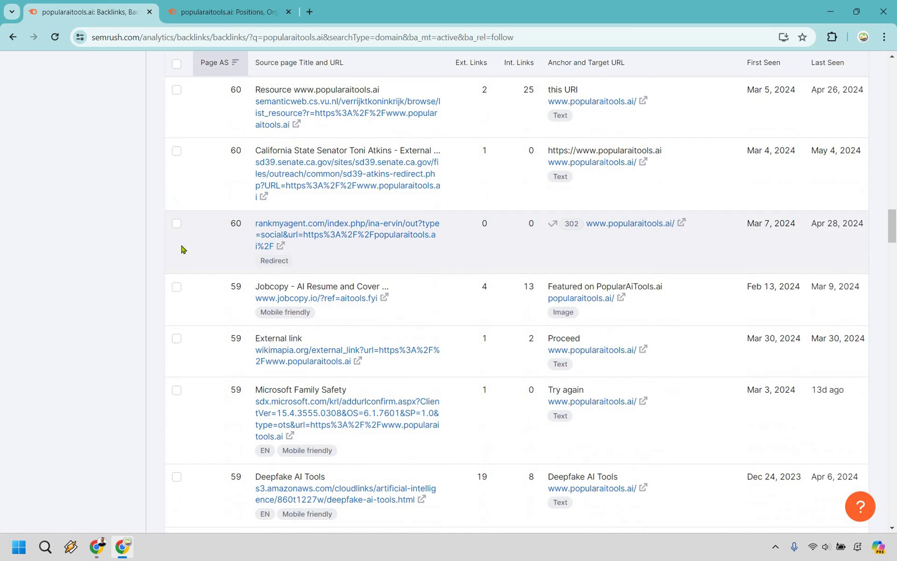
scroll(503, 265, "down", 2)
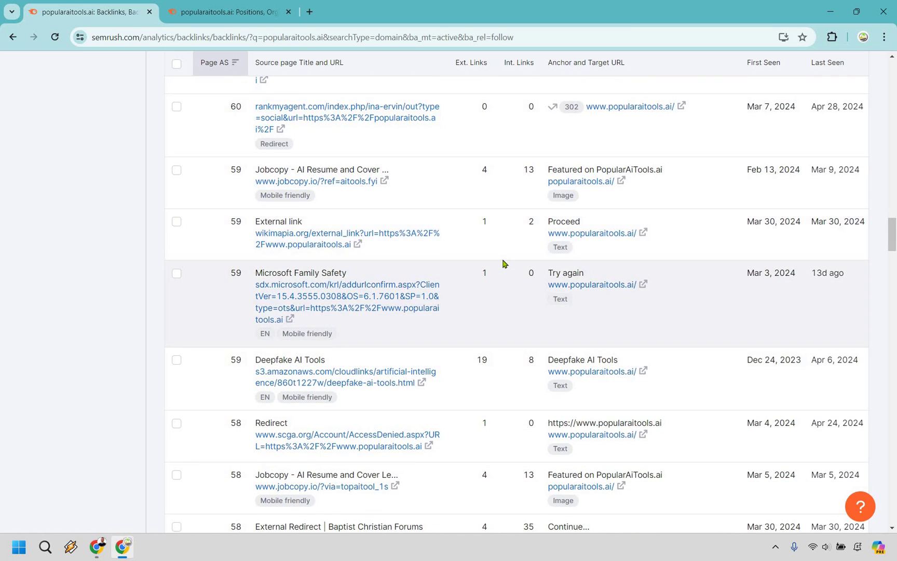
scroll(502, 265, "down", 3)
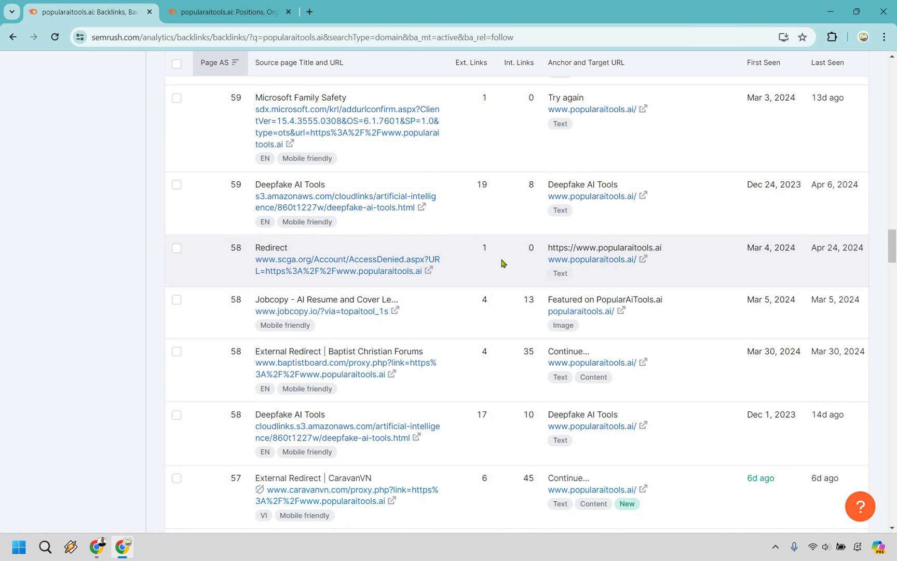
scroll(501, 263, "down", 4)
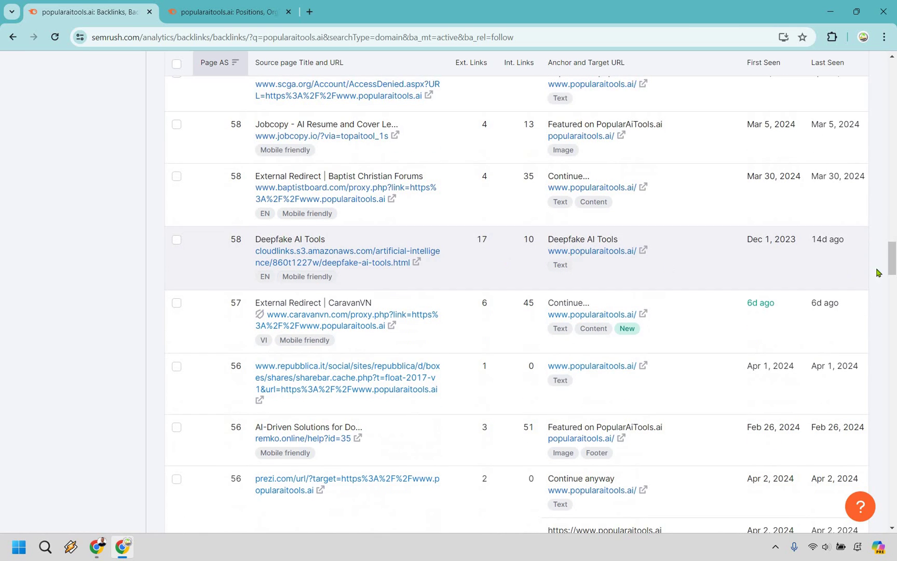
scroll(892, 275, "down", 2)
left_click_drag(893, 277, 894, 58)
scroll(519, 166, "up", 1)
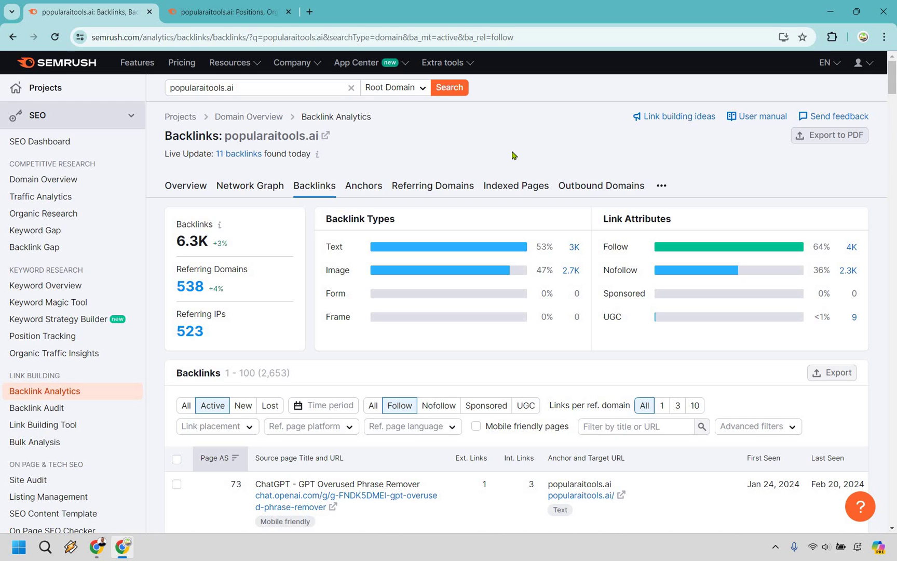
Step: Filter popularaitools.ai's organic positions to Top 10, leaving 359 keywords led by memable
left_click(235, 5)
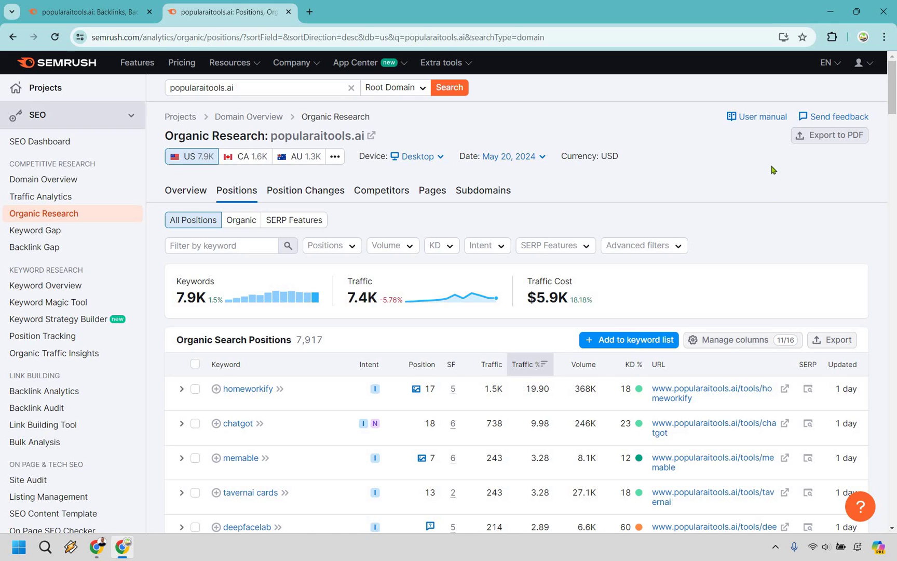
scroll(317, 223, "down", 2)
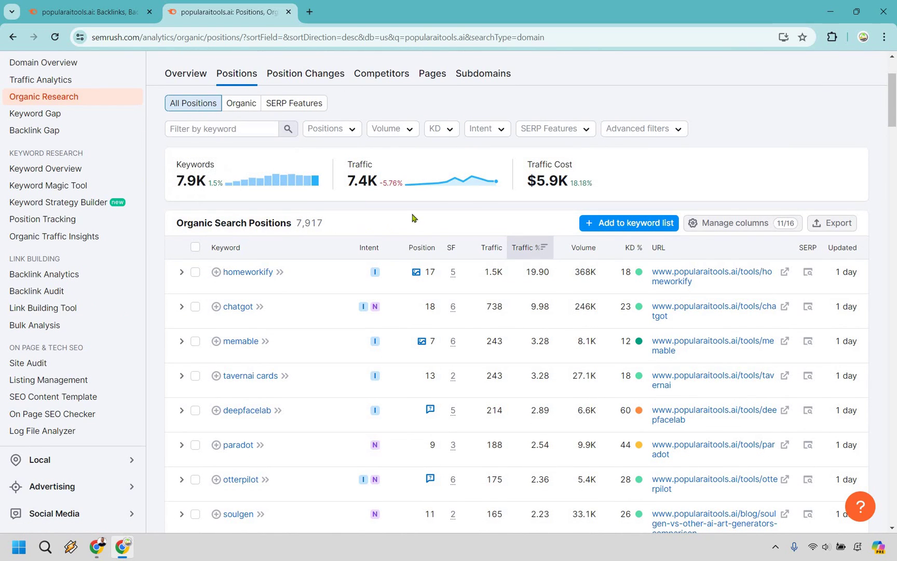
scroll(492, 190, "up", 2)
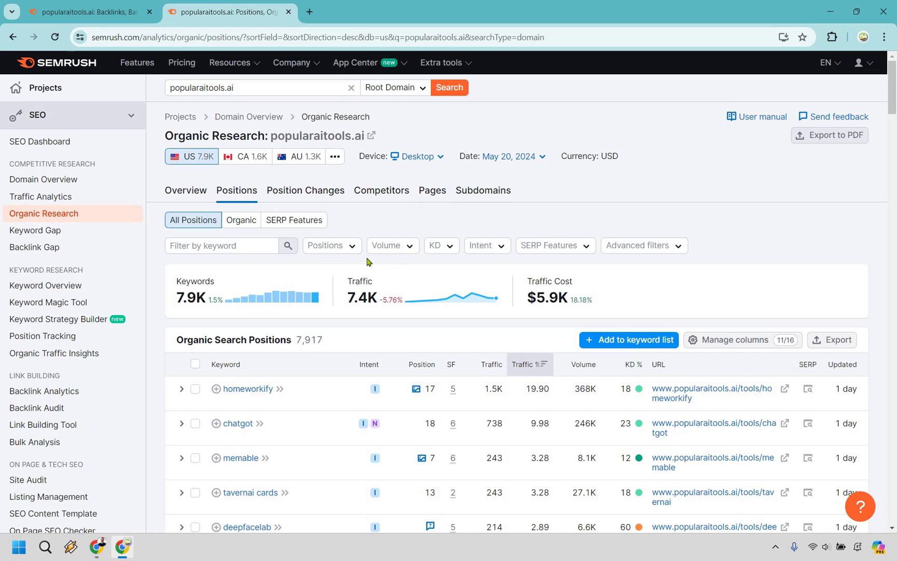
left_click(338, 246)
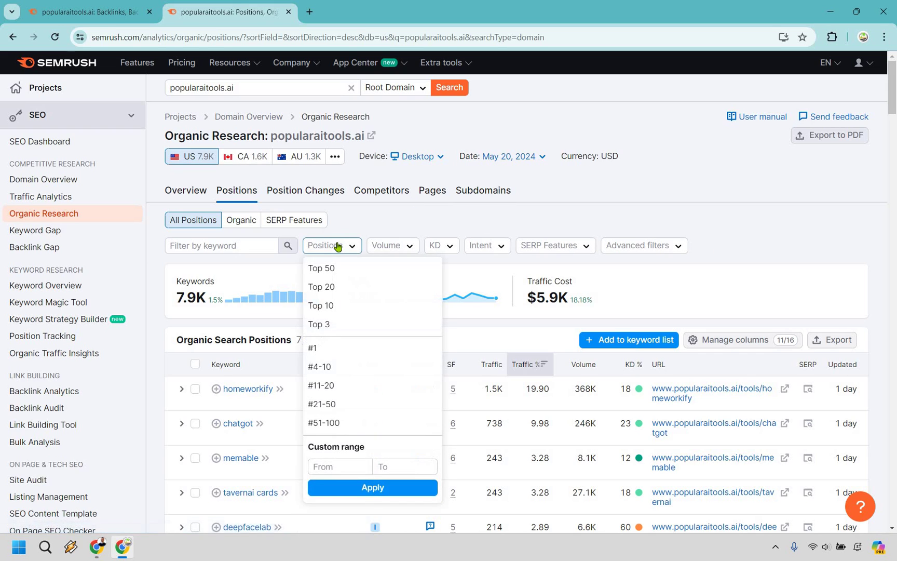
left_click(344, 305)
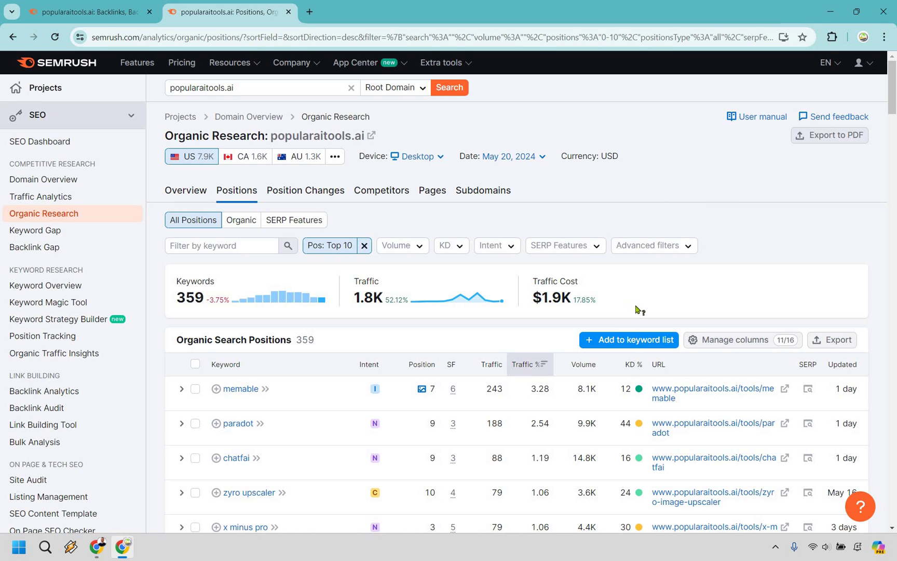
scroll(639, 309, "down", 2)
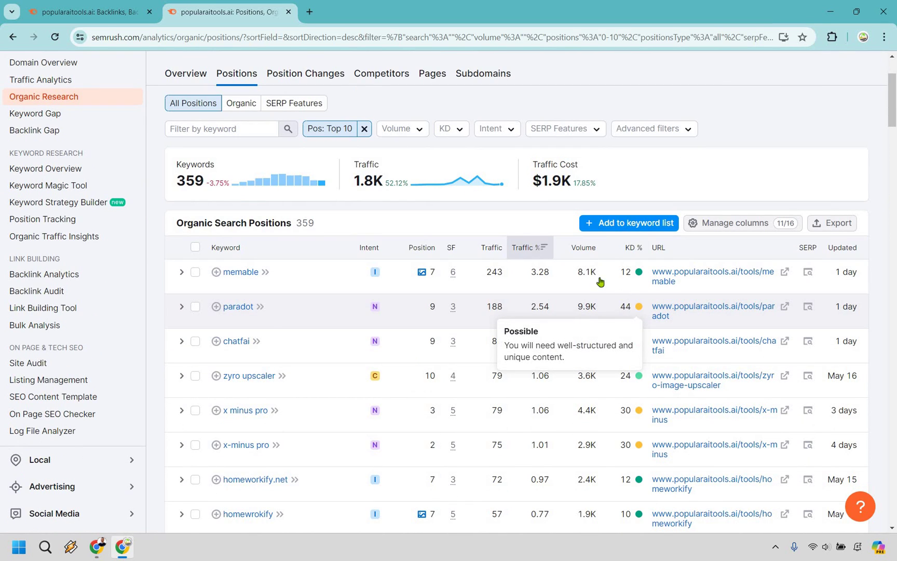
scroll(603, 301, "down", 8)
scroll(604, 301, "up", 10)
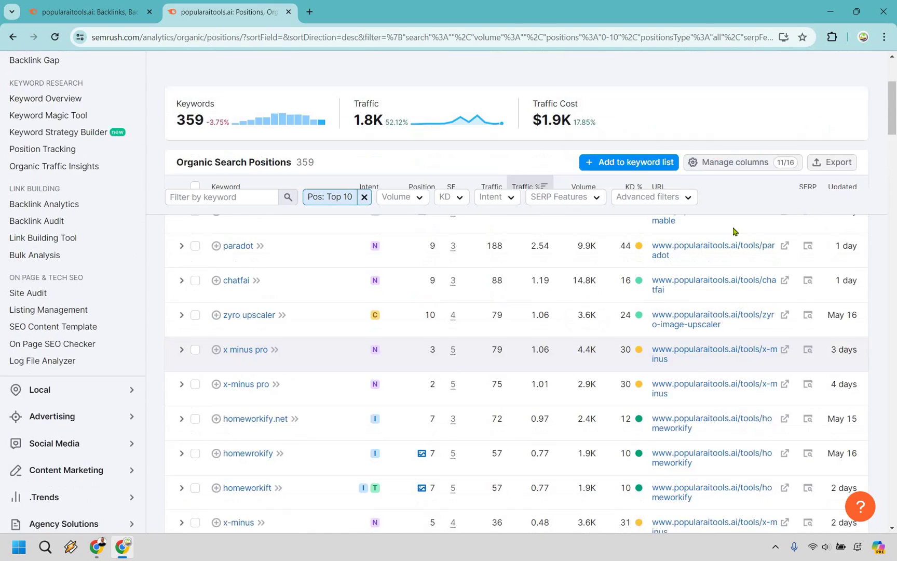
scroll(581, 175, "down", 1)
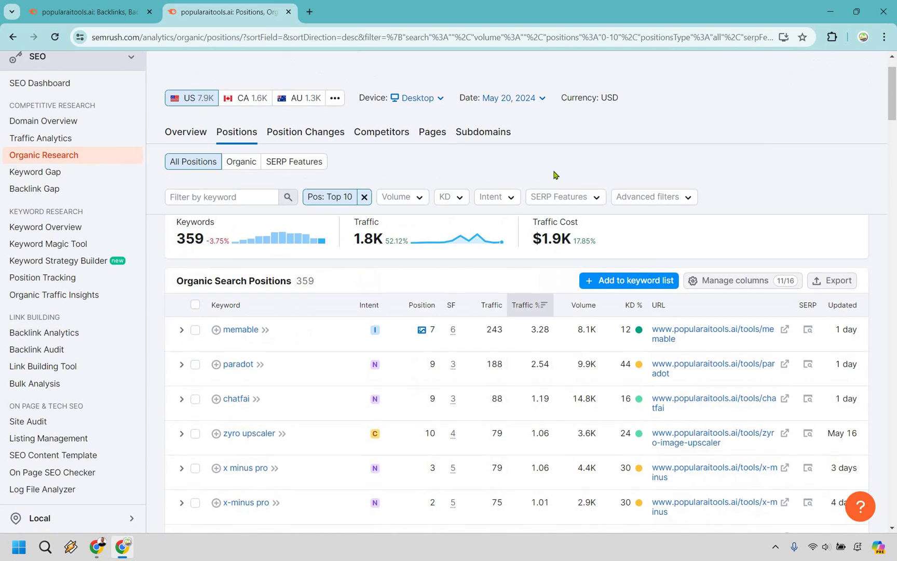
scroll(453, 251, "up", 2)
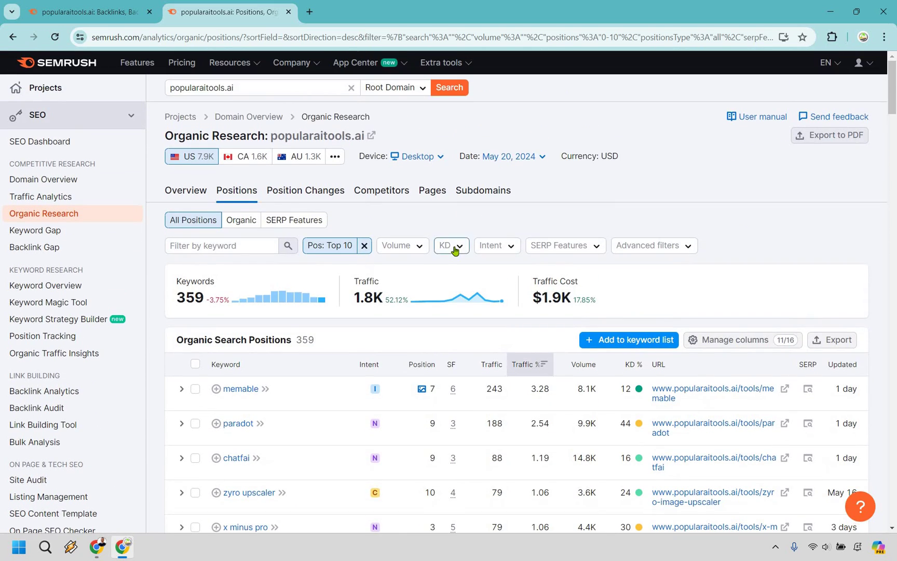
Step: Apply a custom keyword difficulty range of 0 to 29%
left_click(454, 248)
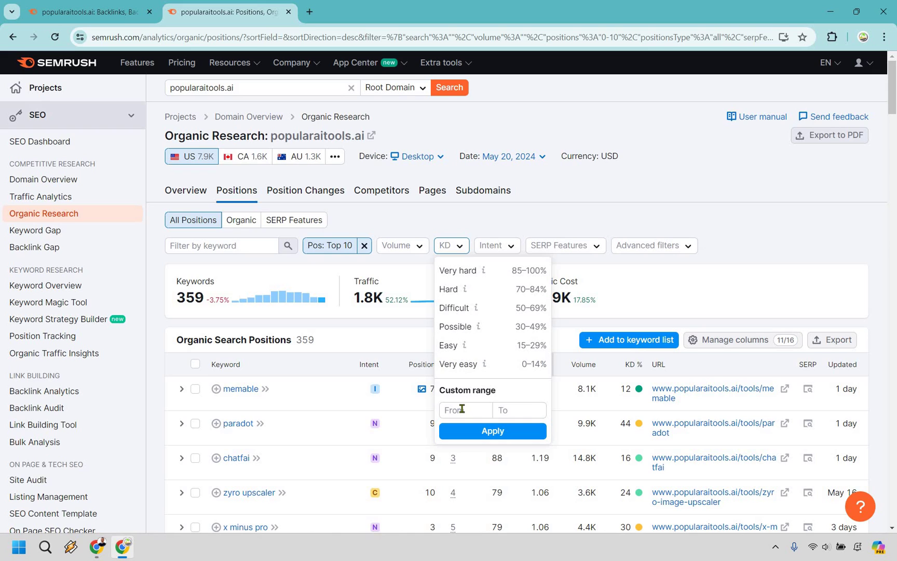
left_click(462, 409)
type("0")
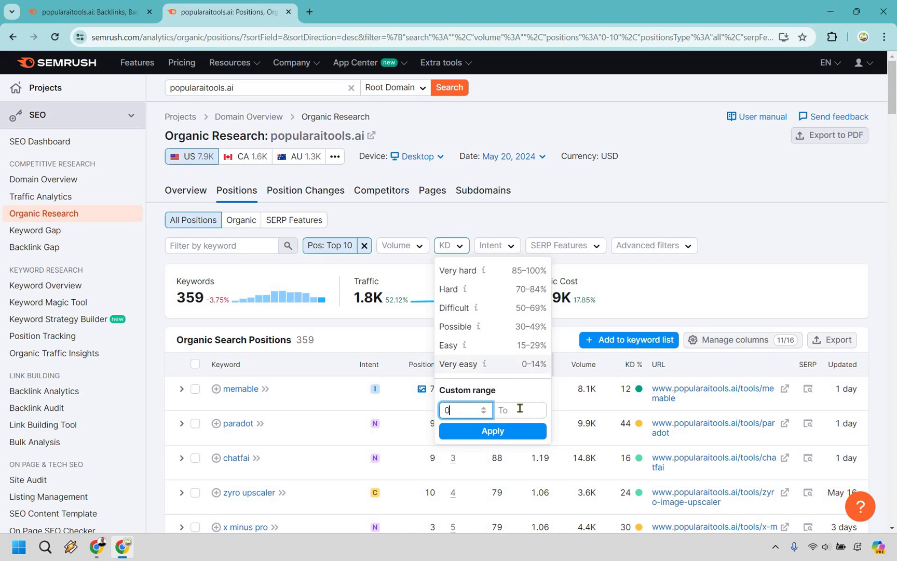
left_click(520, 408)
type("2")
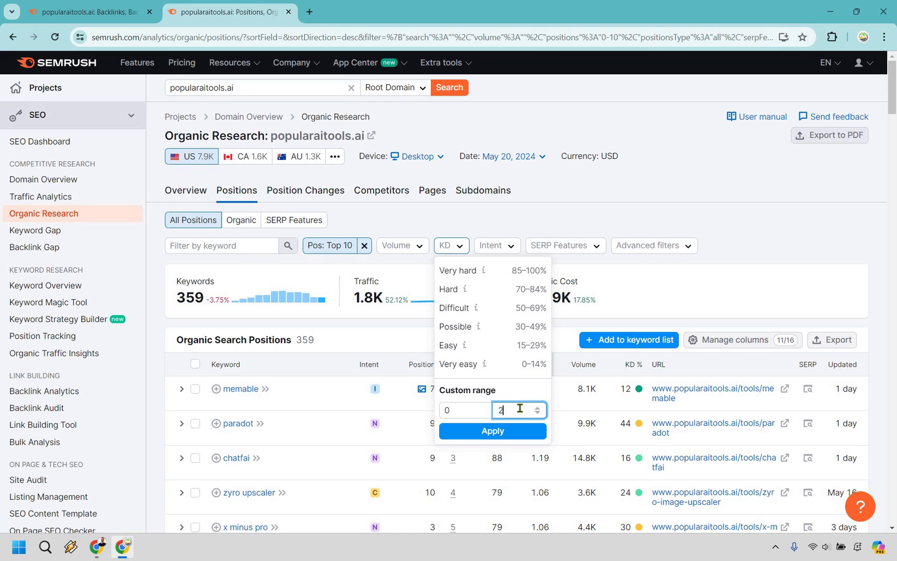
type("9")
left_click(507, 431)
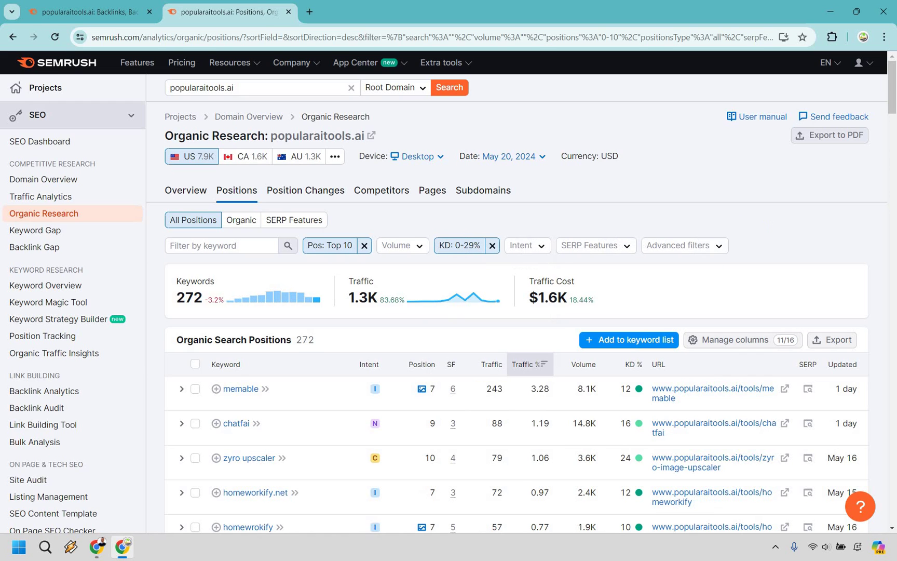
scroll(625, 309, "down", 1)
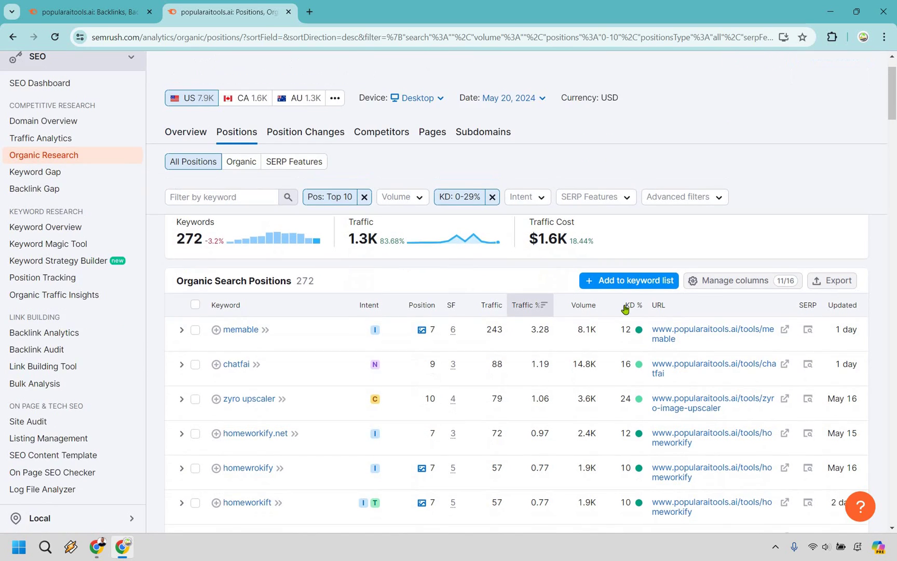
Step: Sort the 272 keywords by KD %, easiest first, with chatabc ai on top
left_click(623, 307)
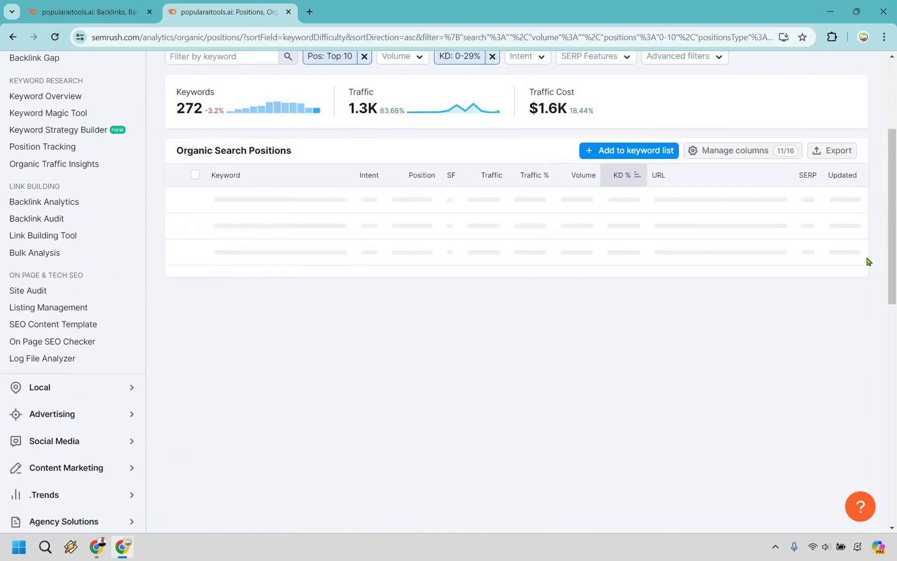
scroll(868, 261, "down", 2)
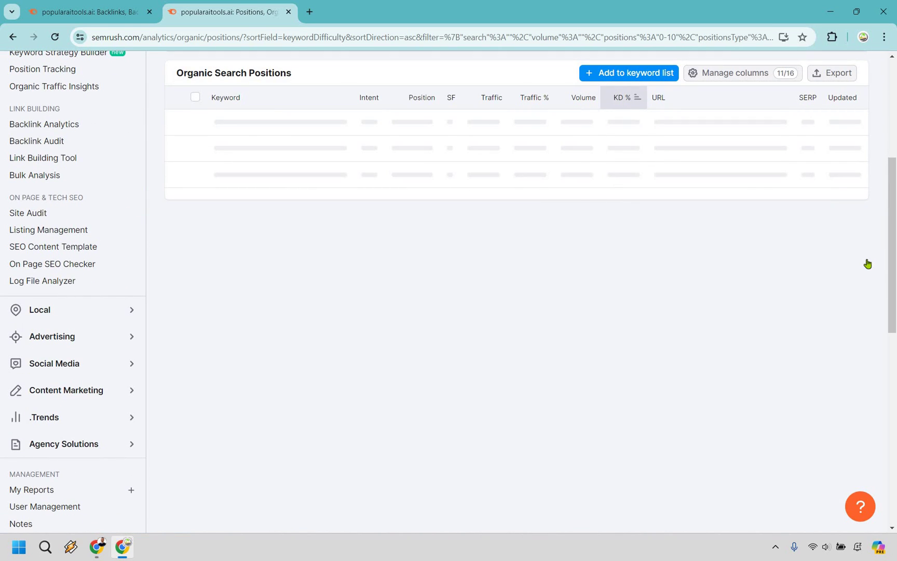
scroll(865, 259, "up", 5)
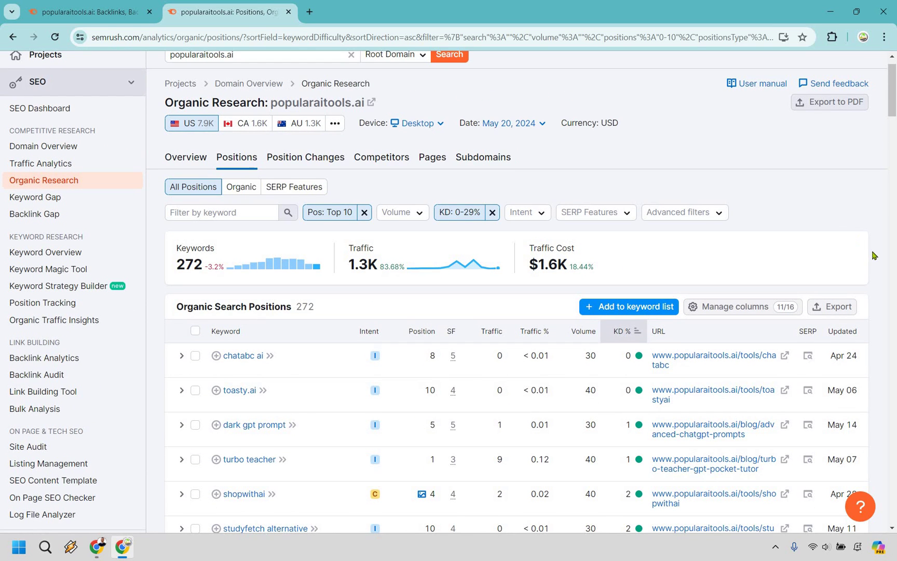
scroll(880, 257, "down", 1)
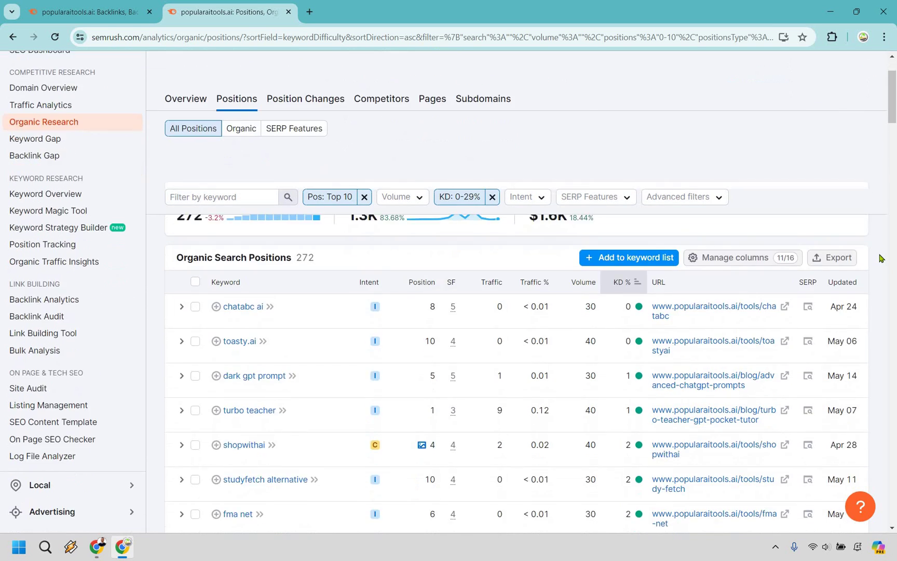
scroll(880, 258, "down", 2)
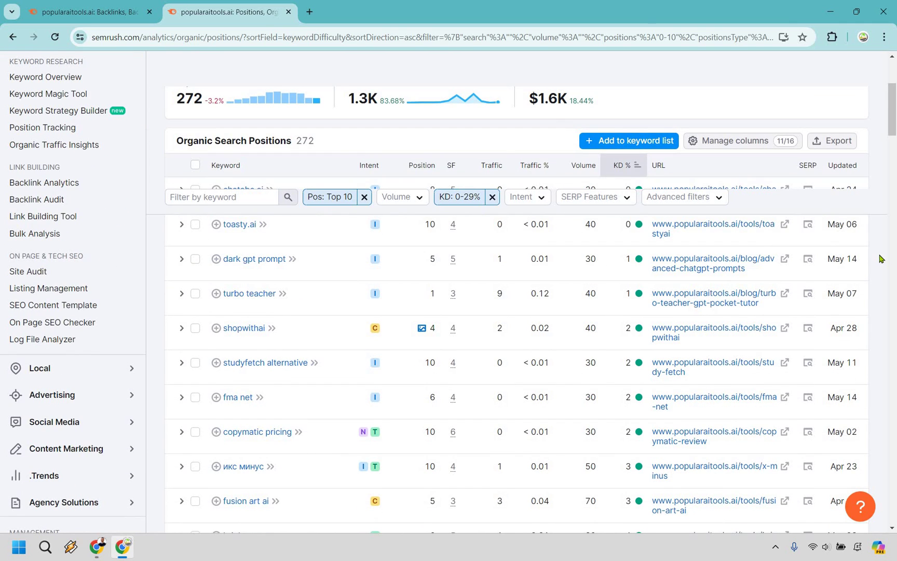
scroll(880, 258, "up", 1)
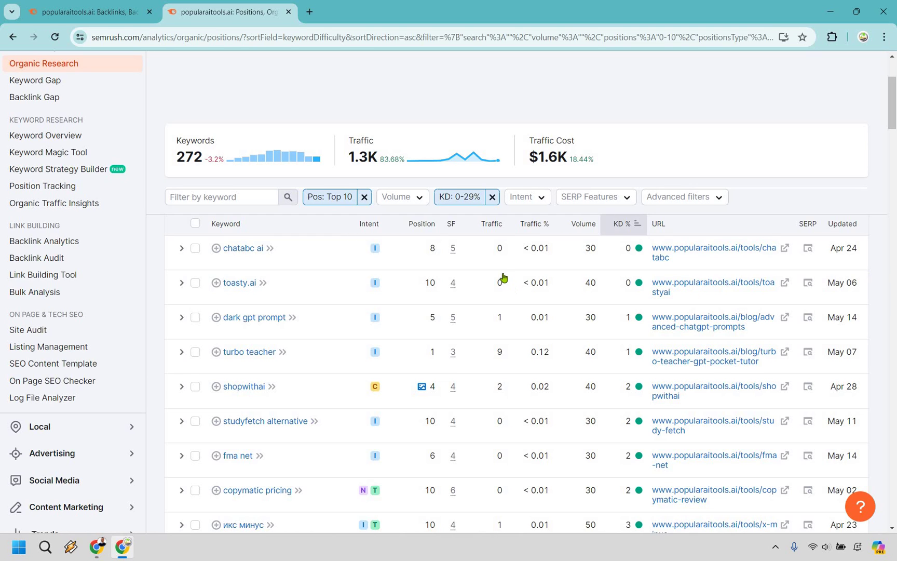
Step: Locate the copymatic pricing row (position 10, KD 2) and inspect its intent badges
scroll(493, 262, "down", 1)
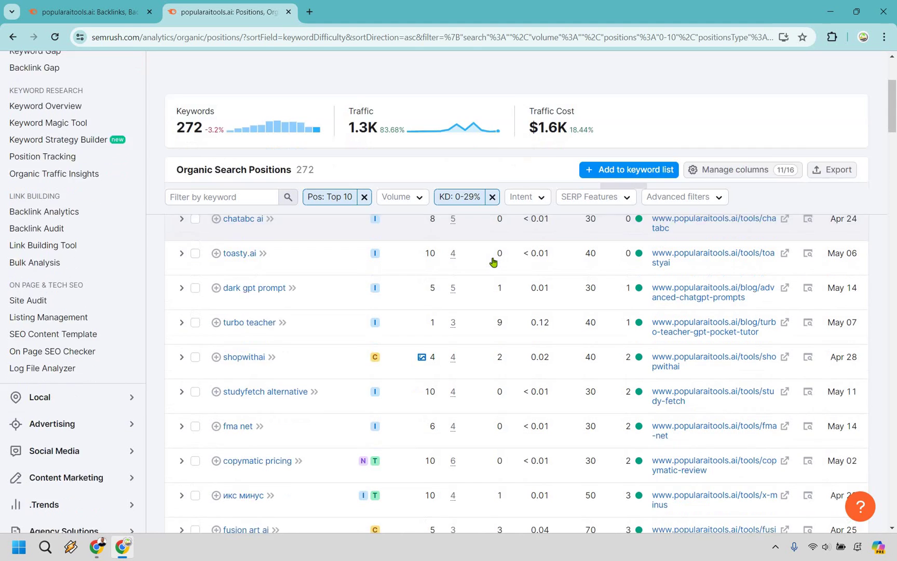
scroll(519, 262, "down", 5)
scroll(275, 374, "up", 3)
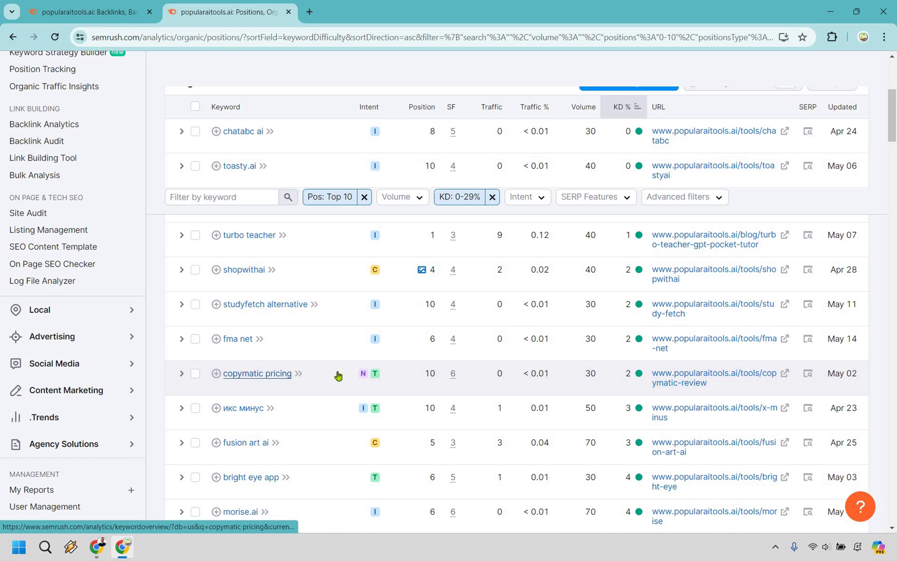
mouse_move(371, 378)
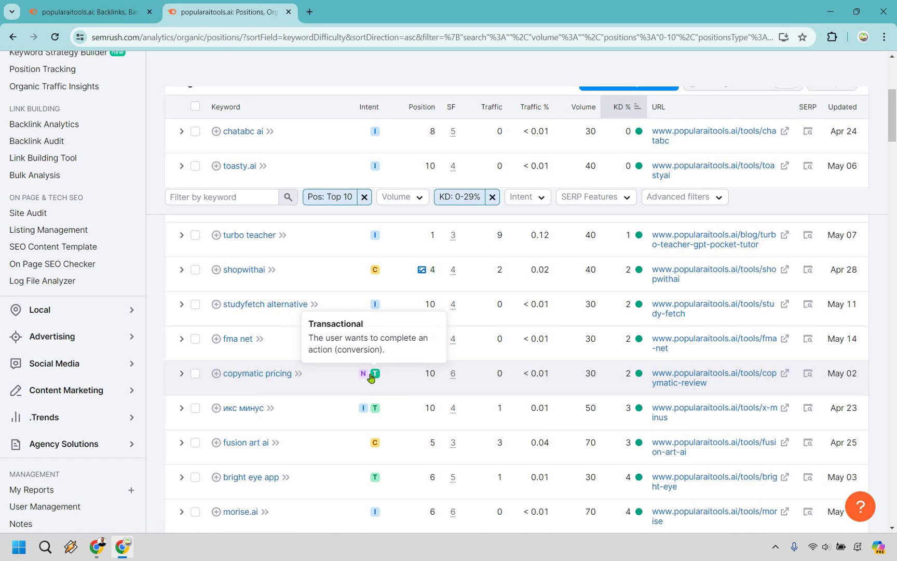